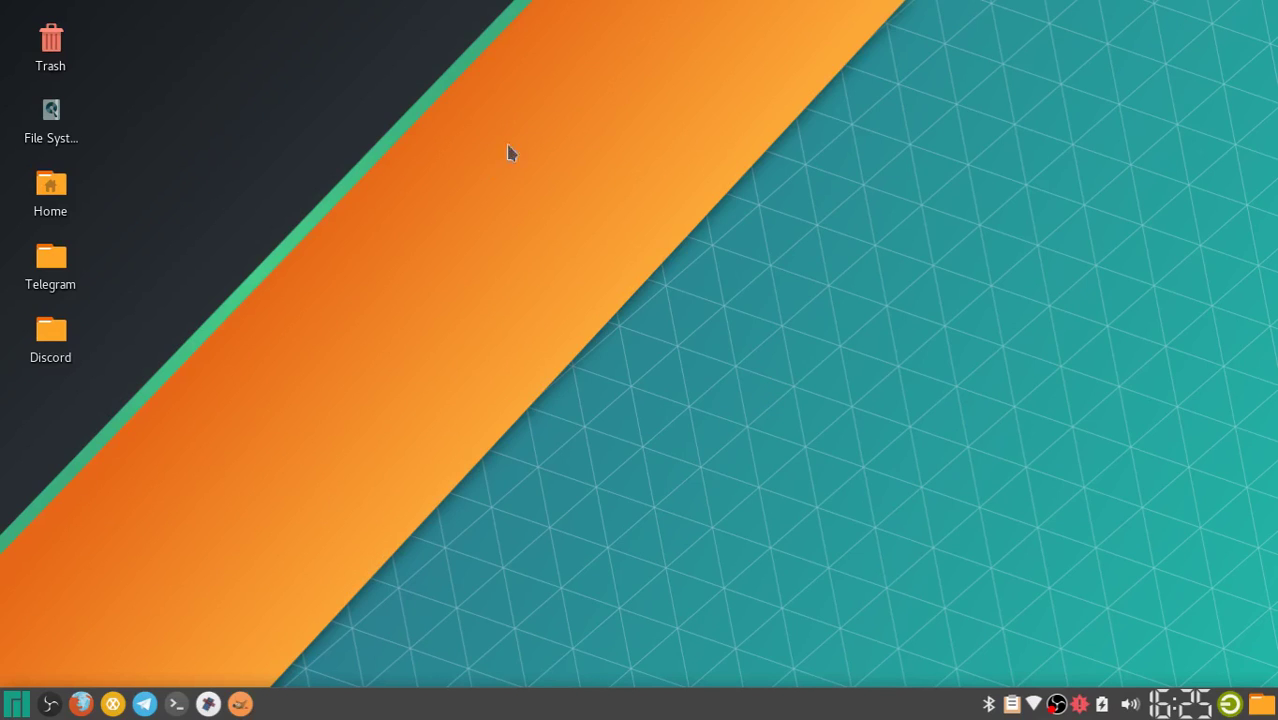
Open the Whisker application menu showing its favourites, then dismiss it.
{"action": "left_click", "coordinate": [16, 704]}
{"action": "left_click", "coordinate": [527, 486]}
Open and dismiss the application menu using the Whisker button and the Super key.
{"action": "left_click", "coordinate": [16, 704]}
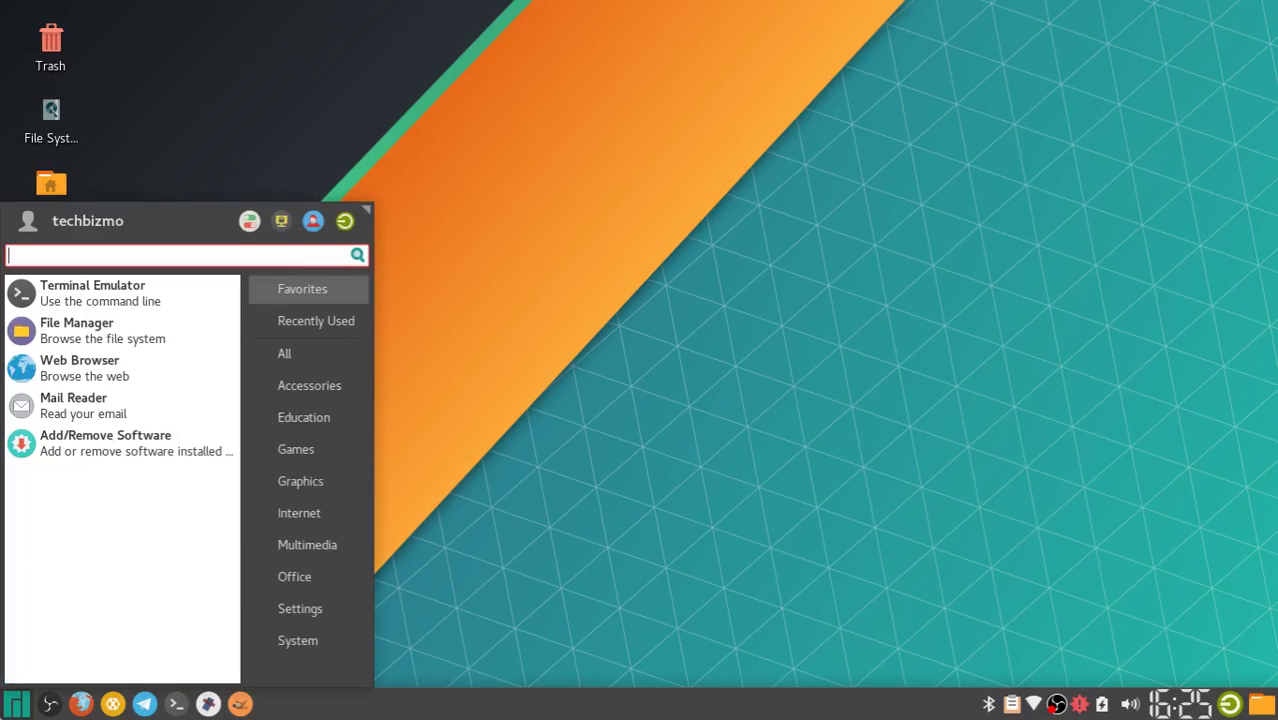
{"action": "key", "text": "Escape"}
{"action": "key", "text": "super"}
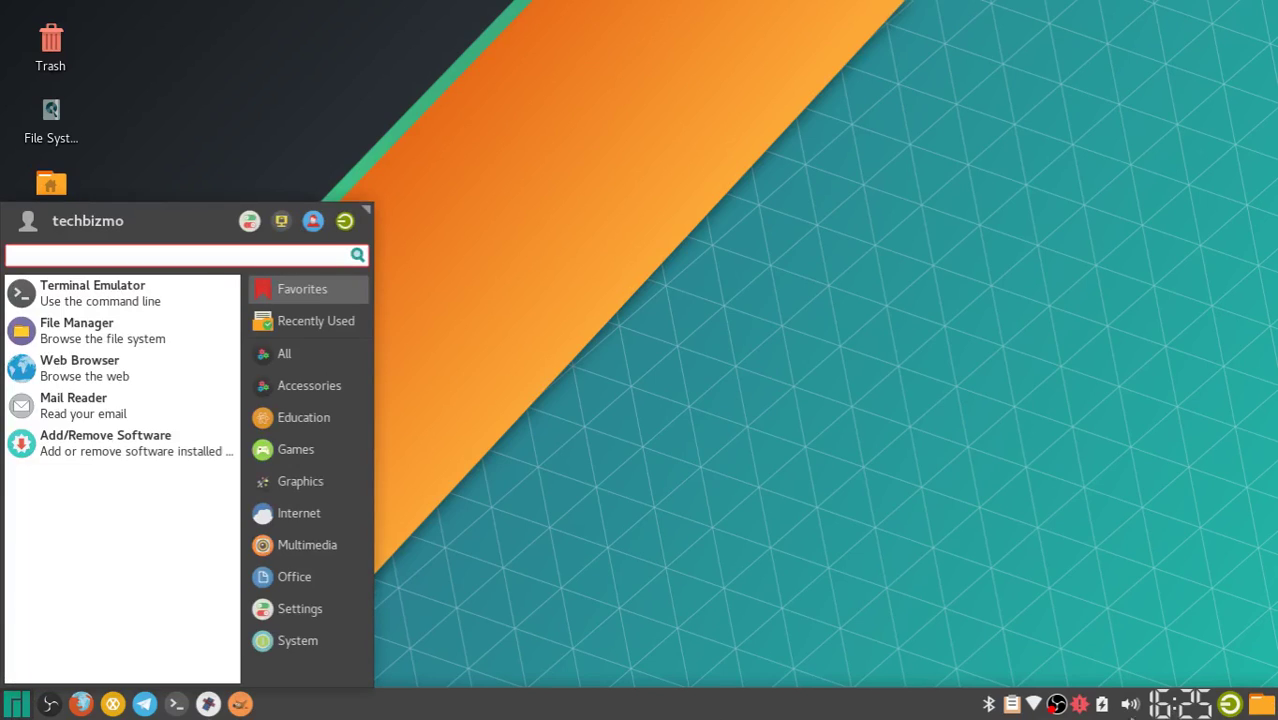
{"action": "left_click", "coordinate": [470, 308]}
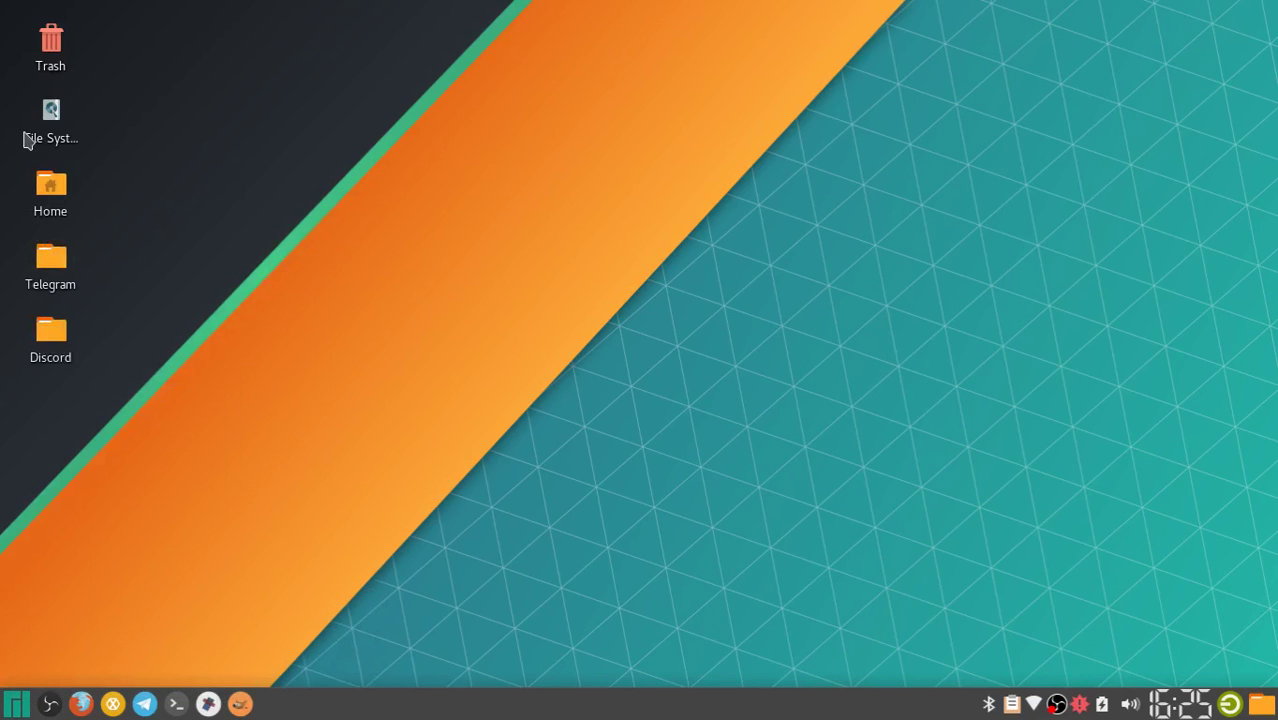
Open the Home folder in Thunar, nudge its window, then close it.
{"action": "double_click", "coordinate": [50, 185]}
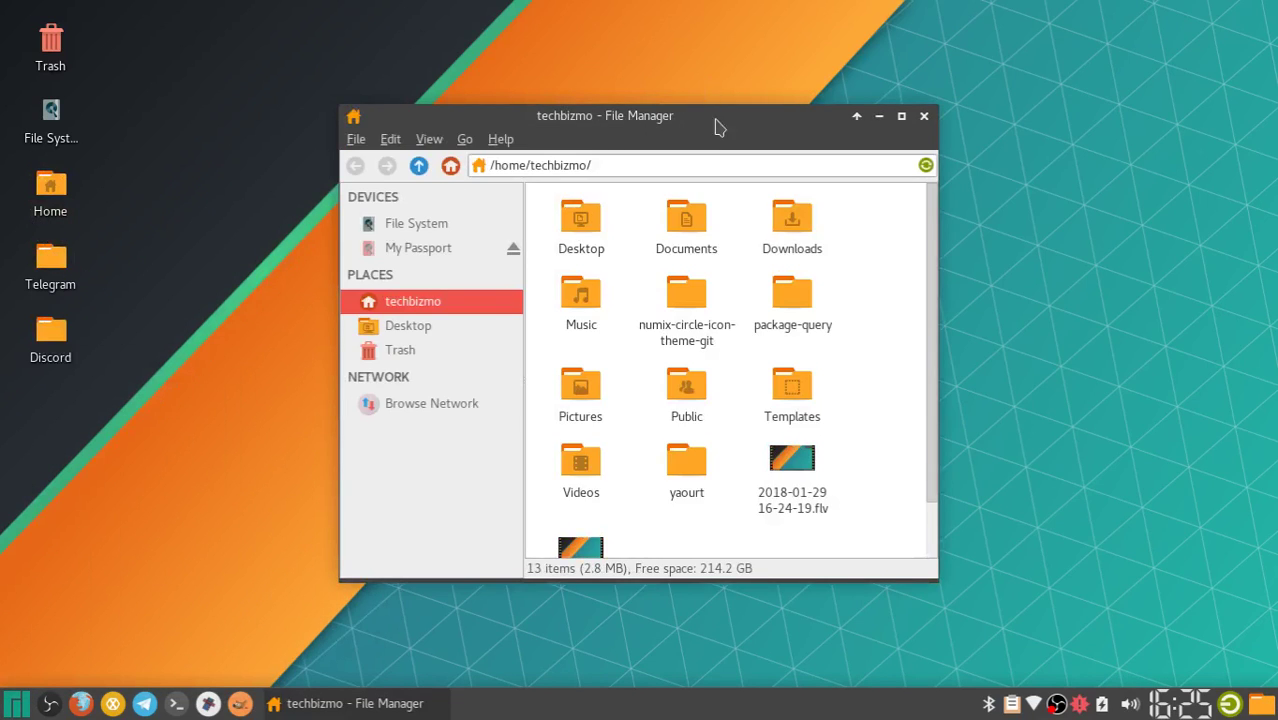
{"action": "left_click_drag", "start_coordinate": [716, 127], "coordinate": [731, 105]}
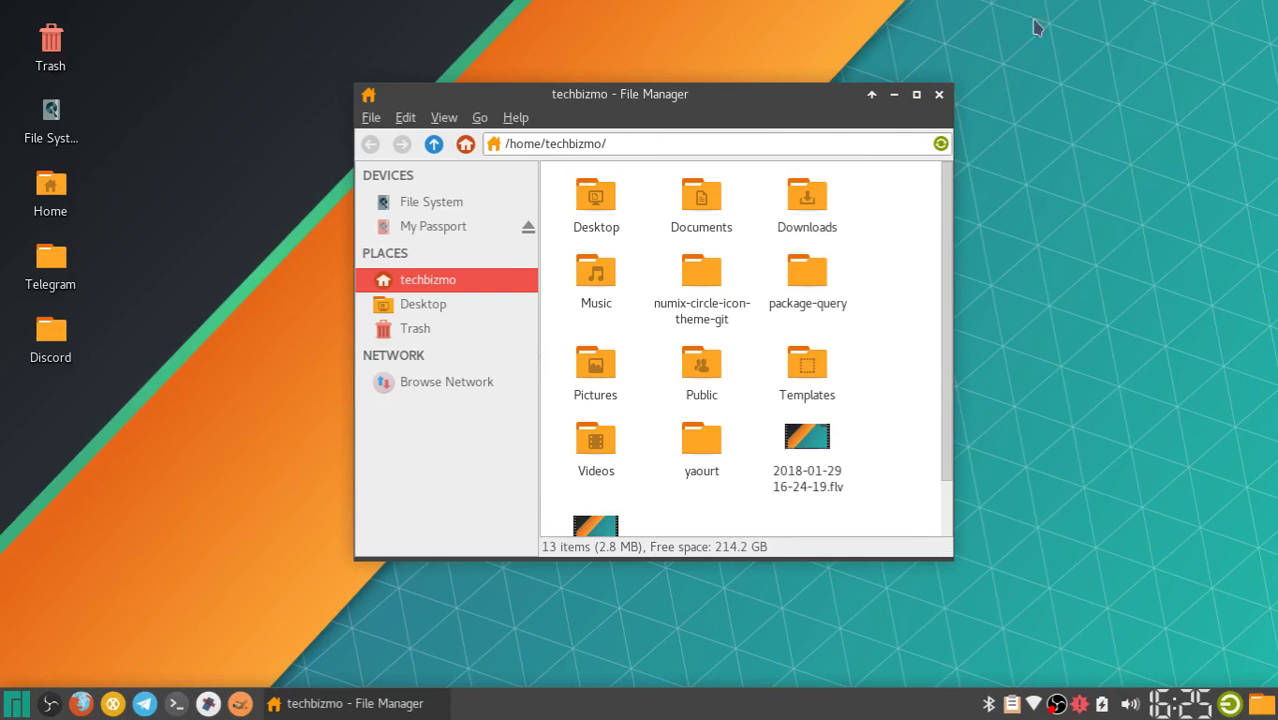
{"action": "left_click", "coordinate": [940, 95]}
Launch Xfce Theme Manager from an 'xfce' menu search and pick the Vertex-Maia-Dark theme.
{"action": "left_click", "coordinate": [16, 703]}
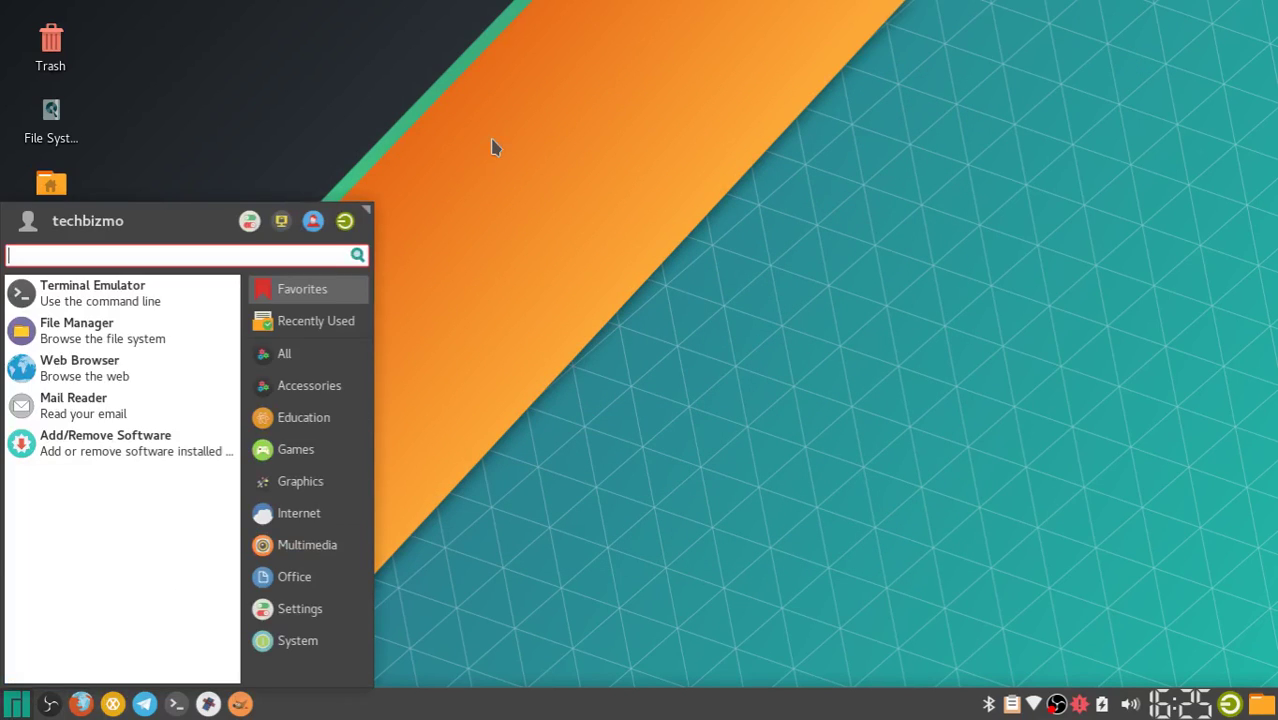
{"action": "type", "text": "xfc"}
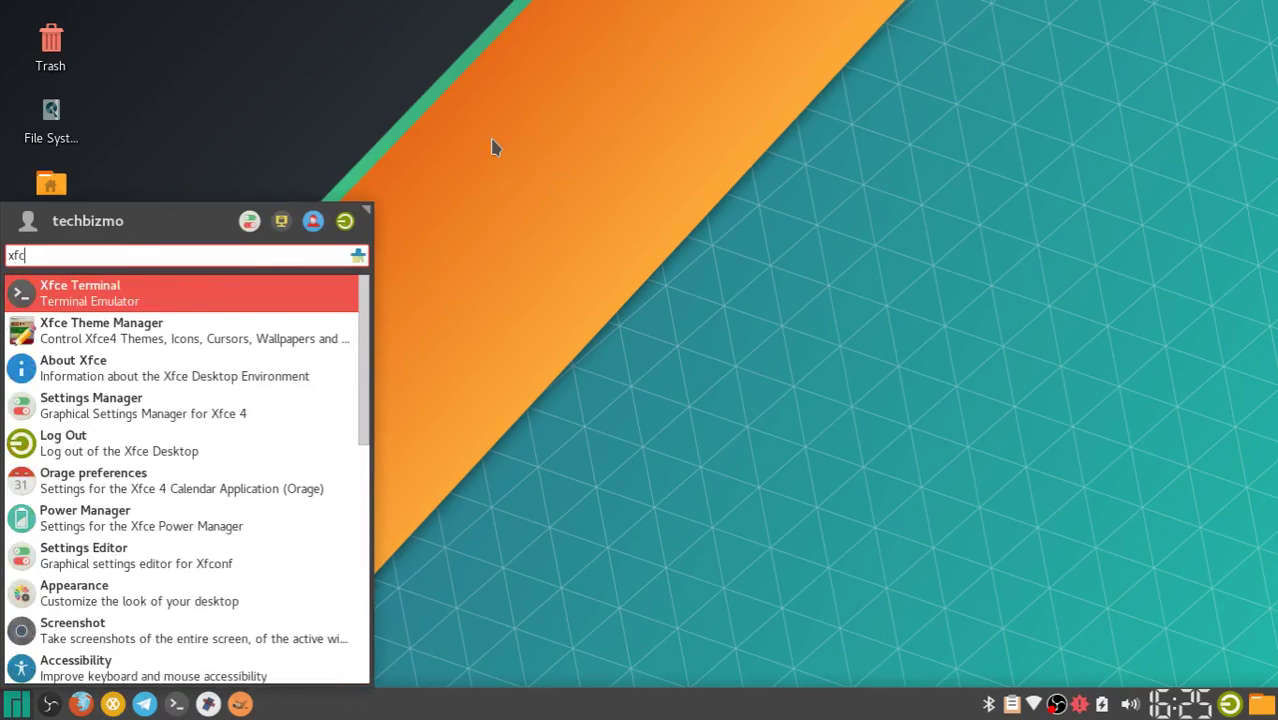
{"action": "type", "text": "e"}
{"action": "key", "text": "Return"}
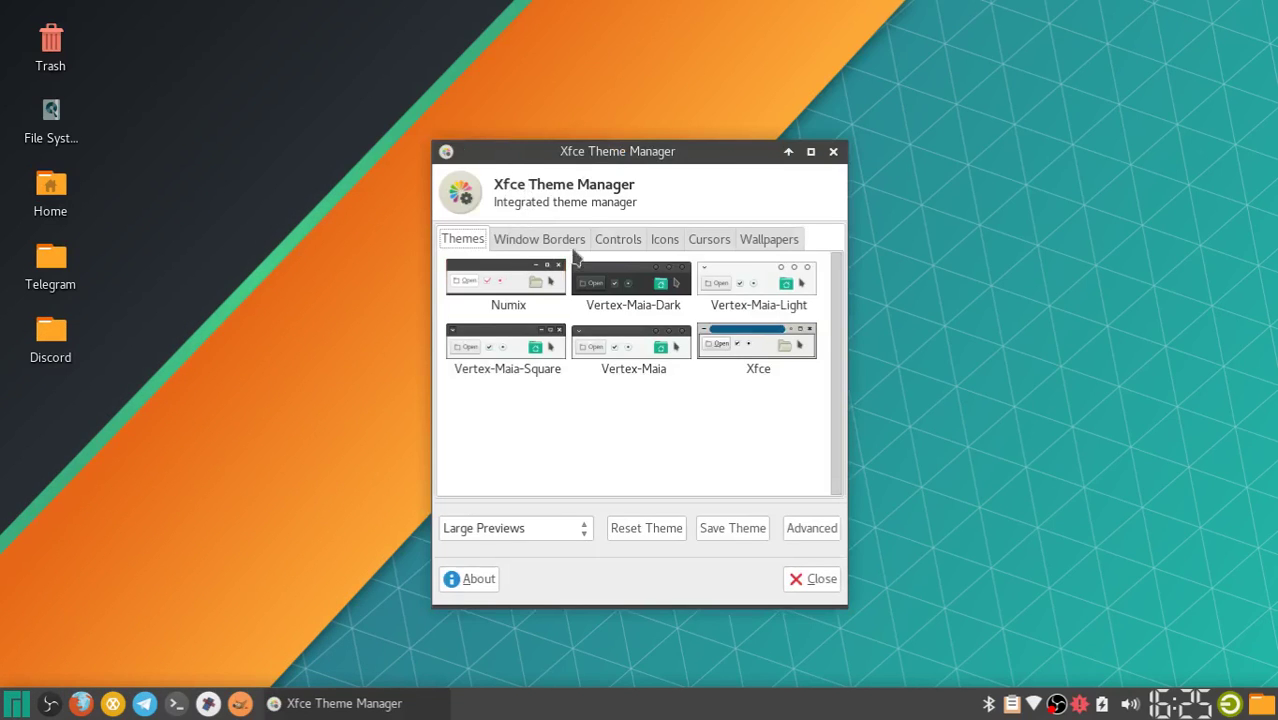
{"action": "left_click", "coordinate": [636, 307]}
Browse the window border, controls, icons, cursor and wallpaper tabs, then close Theme Manager.
{"action": "left_click", "coordinate": [568, 243]}
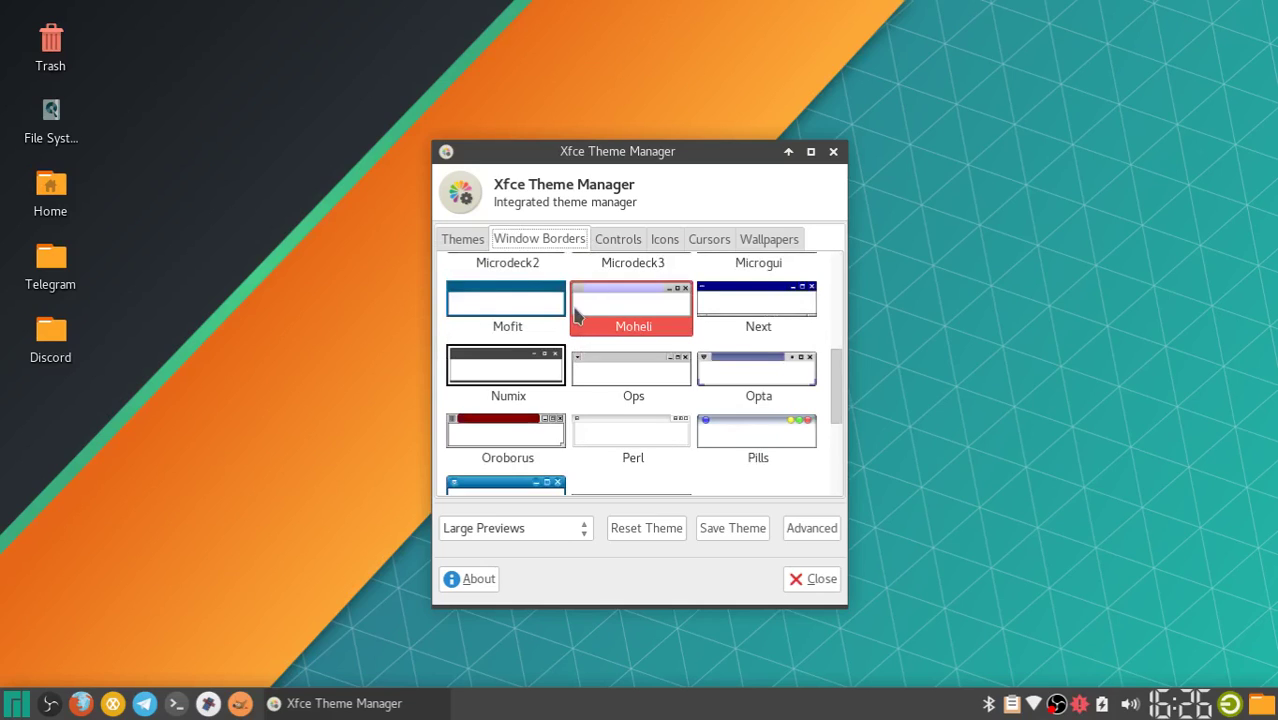
{"action": "left_click", "coordinate": [620, 240]}
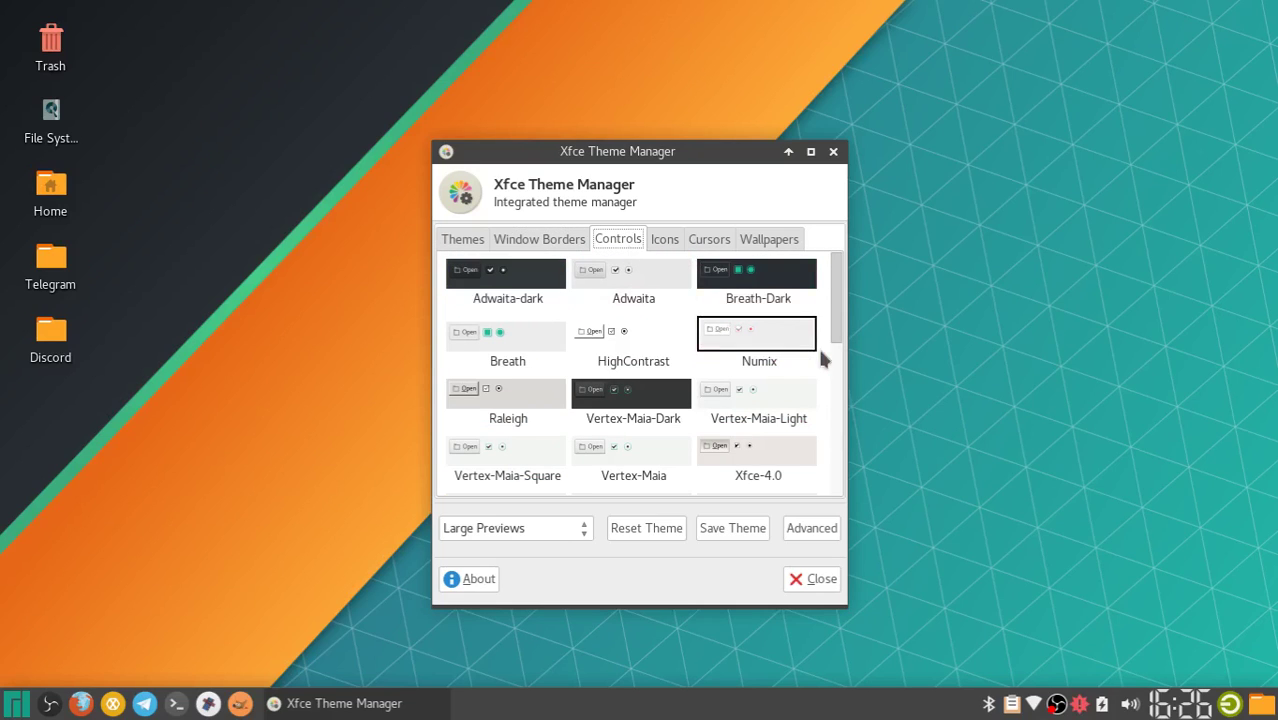
{"action": "left_click", "coordinate": [667, 242]}
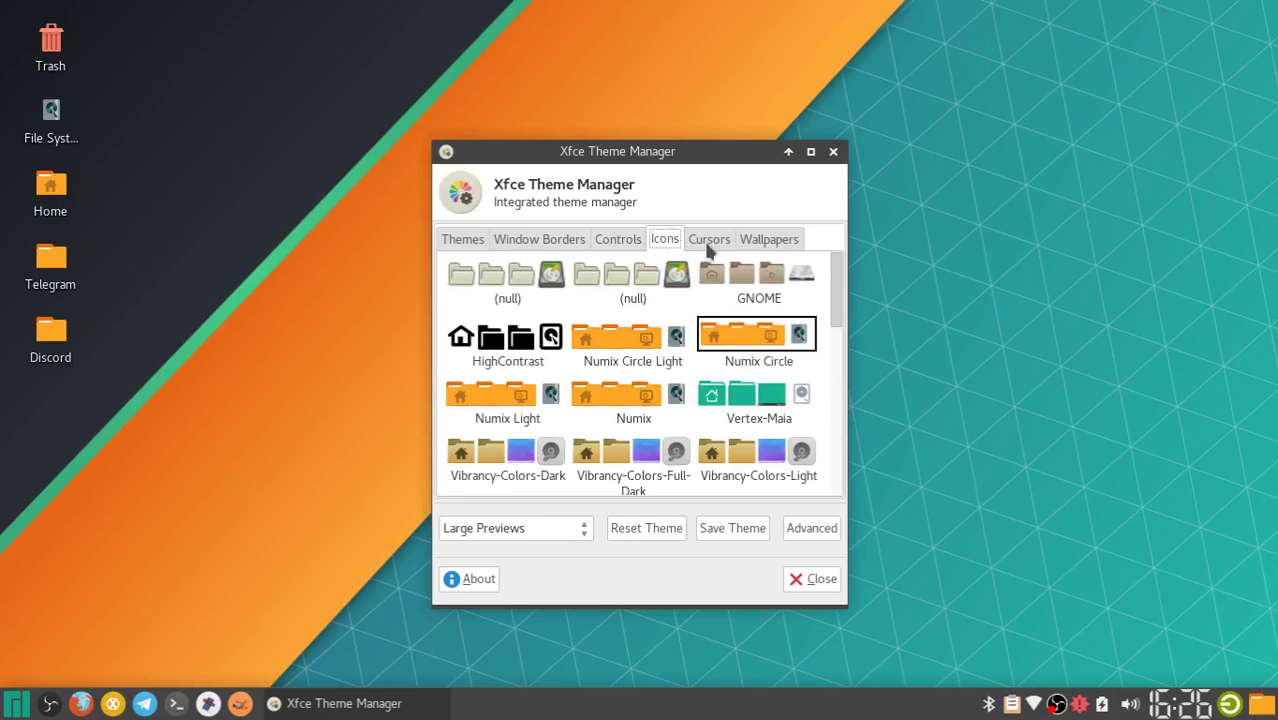
{"action": "left_click", "coordinate": [707, 245]}
{"action": "left_click", "coordinate": [766, 243]}
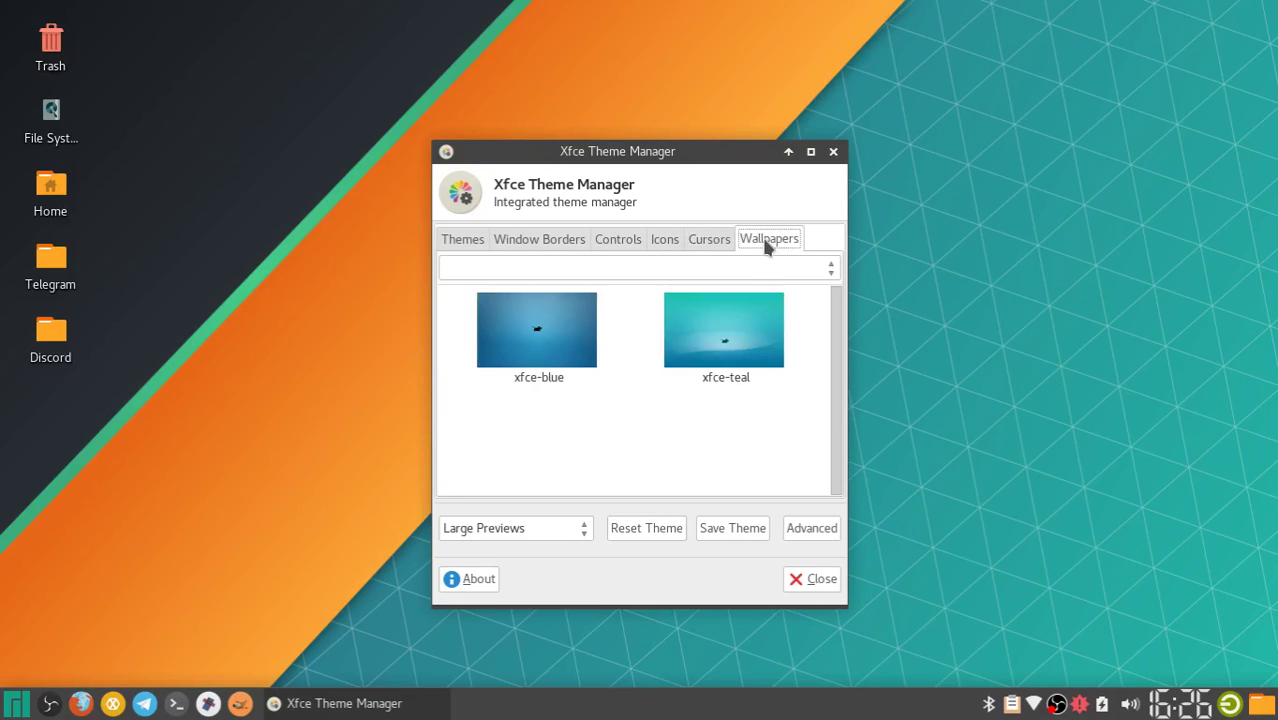
{"action": "left_click", "coordinate": [870, 138]}
{"action": "left_click", "coordinate": [827, 584]}
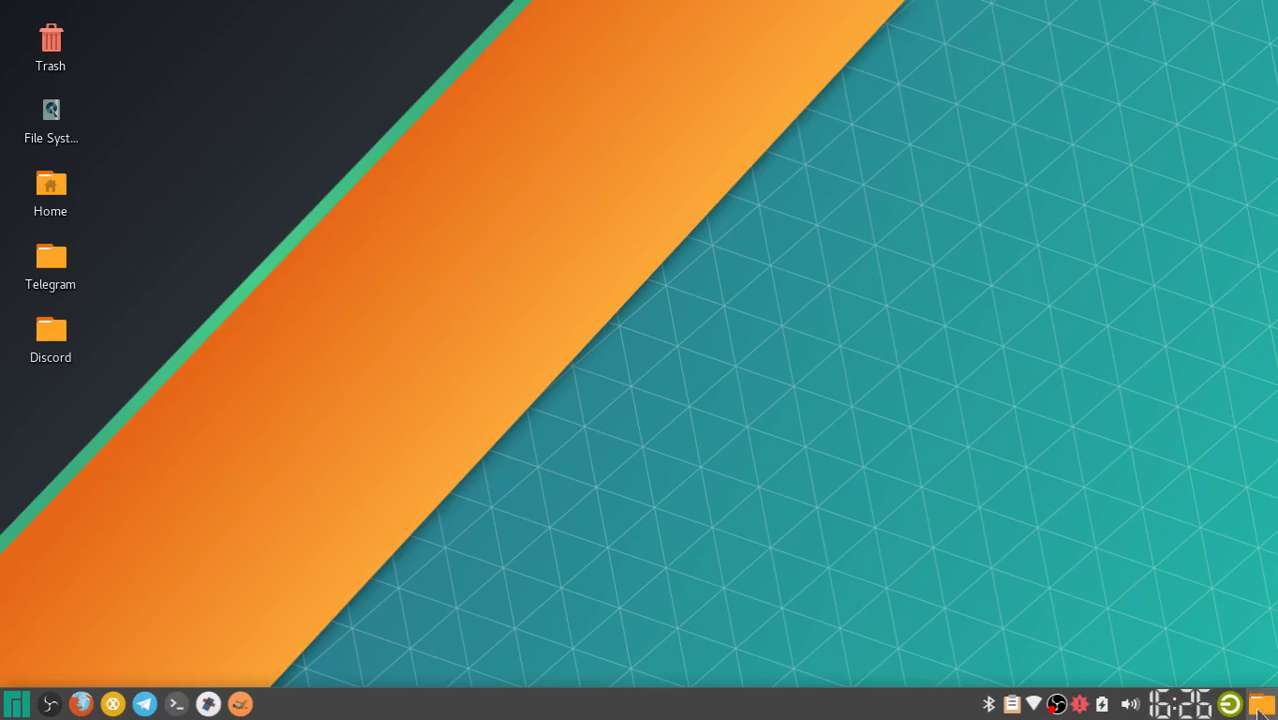
Cancel the log-out options twice, then show the battery popup at 74% charging with brightness.
{"action": "left_click", "coordinate": [1230, 704]}
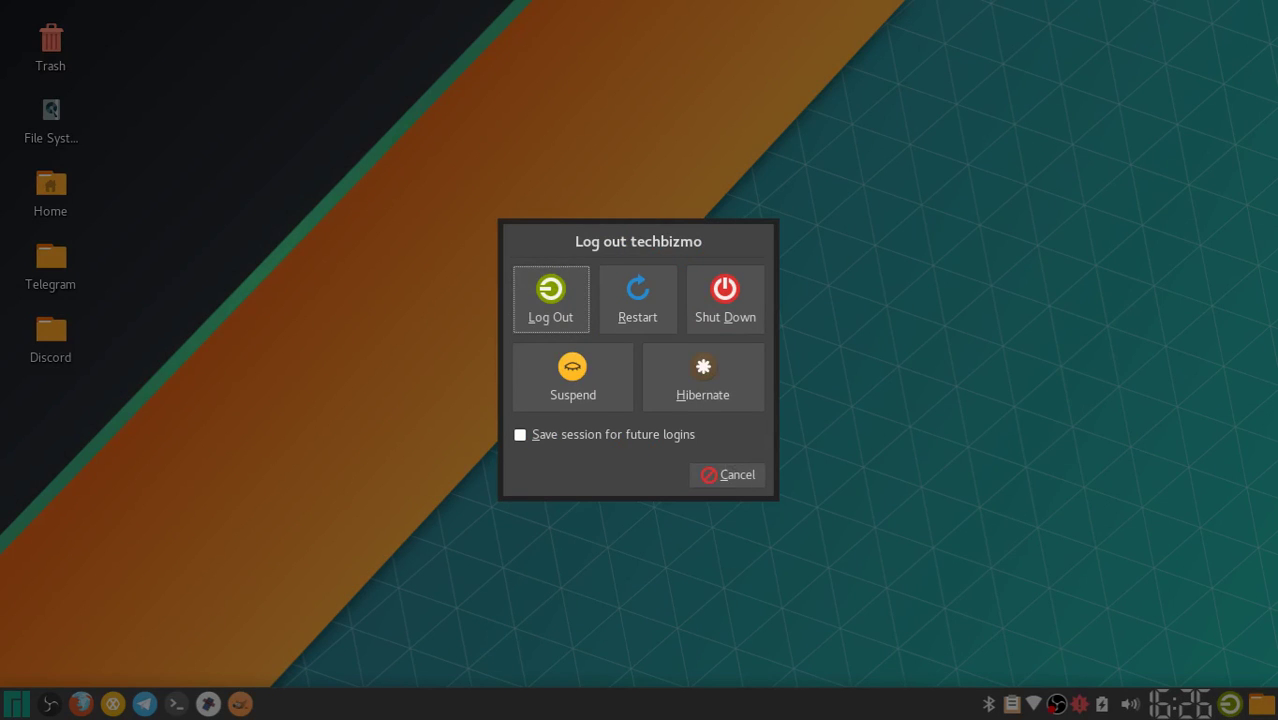
{"action": "left_click", "coordinate": [742, 480]}
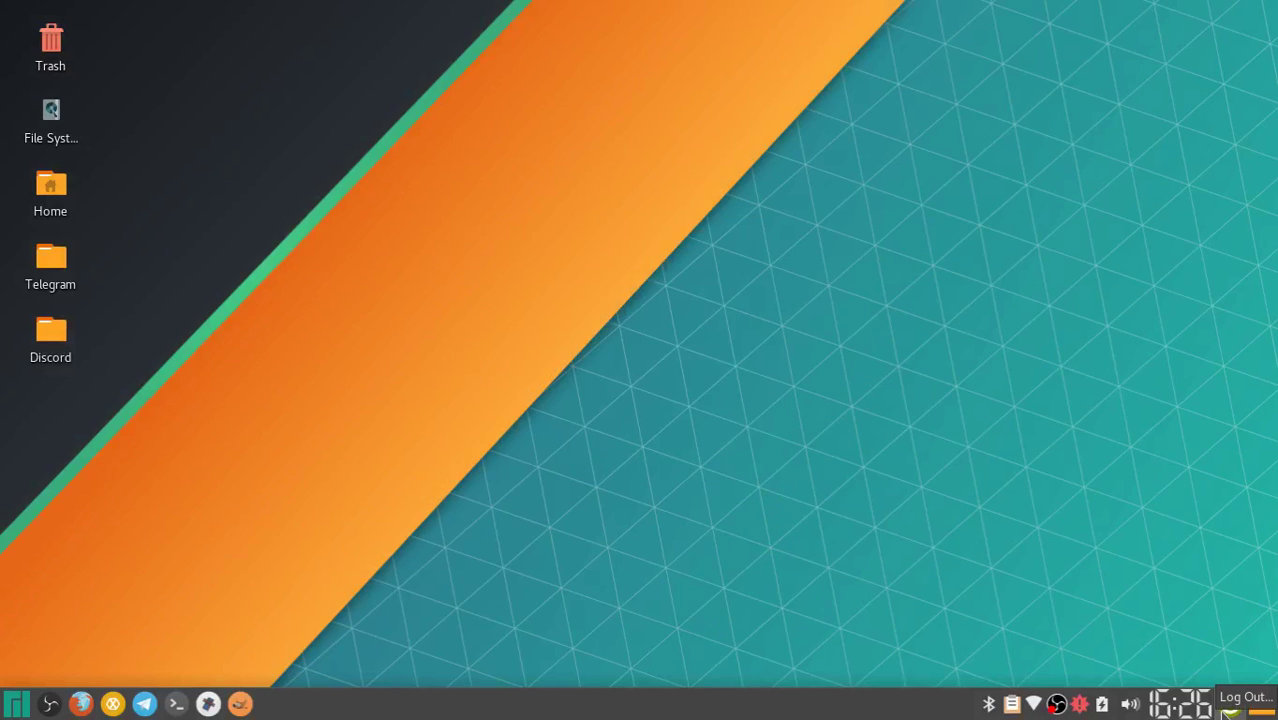
{"action": "left_click", "coordinate": [1230, 706]}
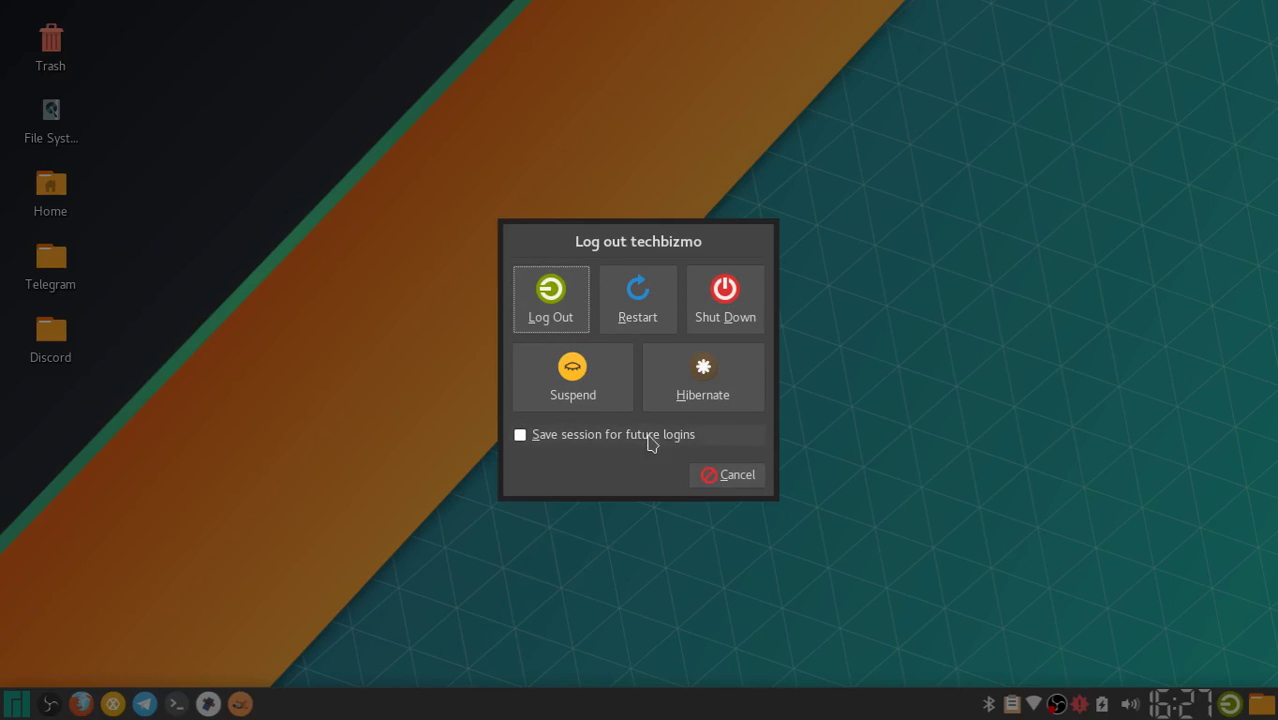
{"action": "left_click", "coordinate": [731, 481]}
{"action": "left_click", "coordinate": [1103, 706]}
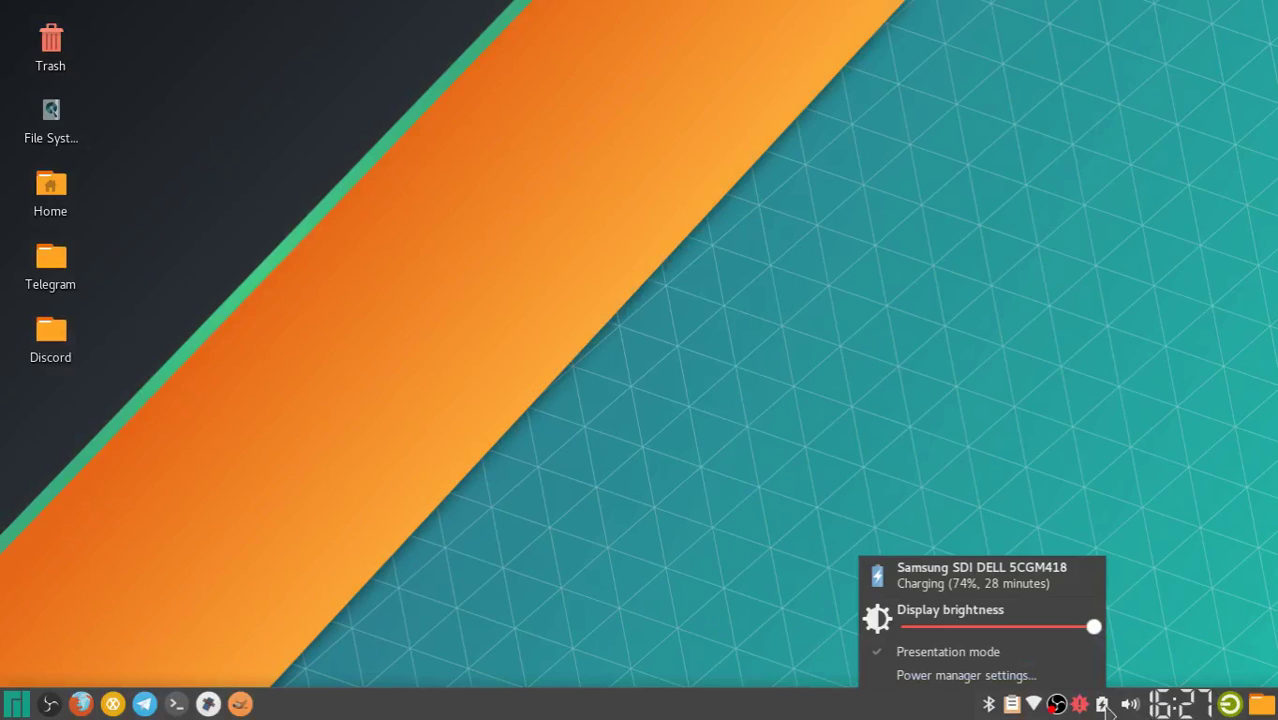
Close the power popup and turn Bluetooth off from its tray menu.
{"action": "left_click", "coordinate": [948, 443]}
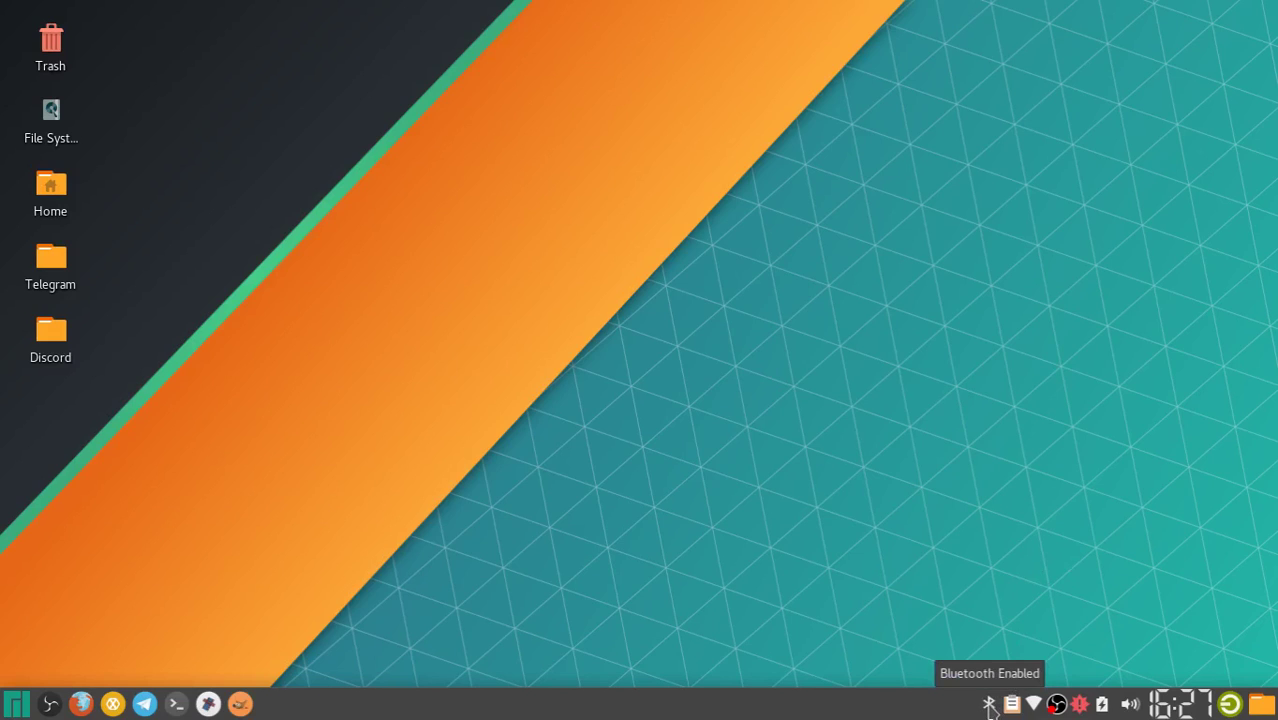
{"action": "left_click", "coordinate": [988, 707]}
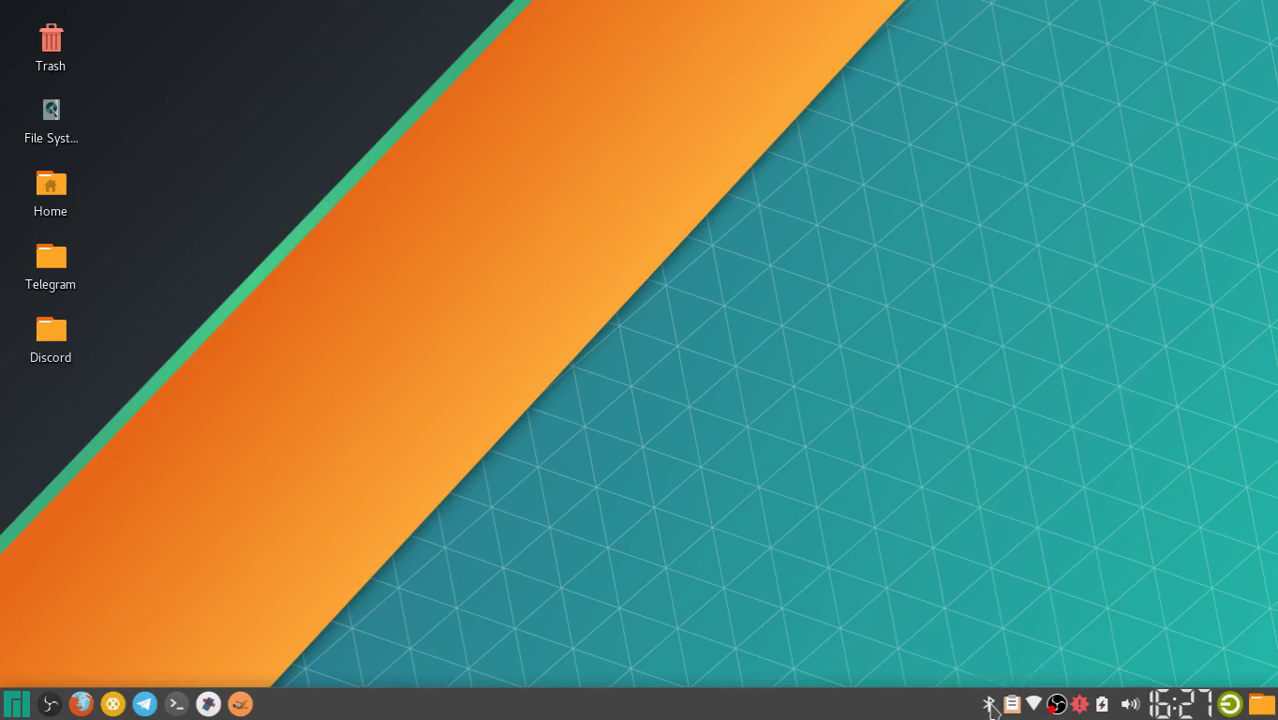
{"action": "left_click", "coordinate": [961, 634]}
{"action": "left_click", "coordinate": [988, 707]}
{"action": "left_click", "coordinate": [1066, 426]}
Raise the output volume slightly in the volume popup and dismiss it.
{"action": "left_click", "coordinate": [1131, 705]}
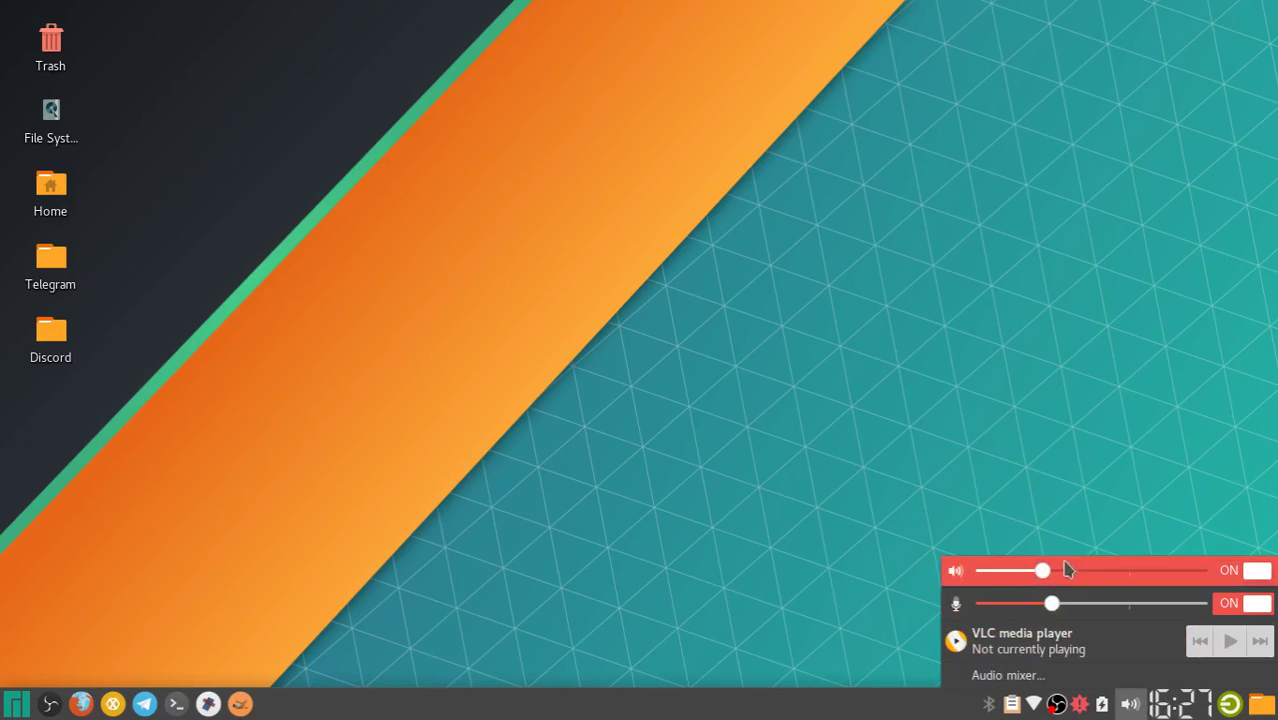
{"action": "left_click_drag", "start_coordinate": [1043, 571], "coordinate": [1058, 570]}
{"action": "left_click", "coordinate": [1079, 511]}
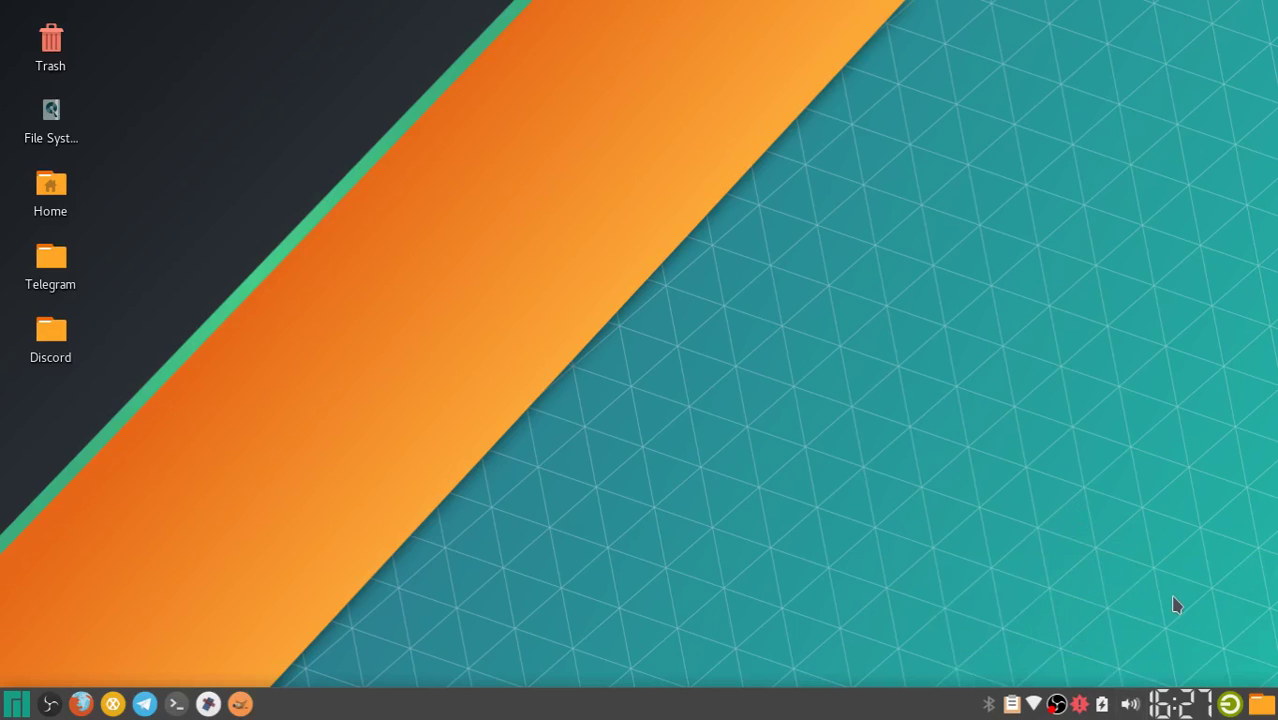
Lower the volume with the media key, launch and close OBS Studio, then reopen the menu.
{"action": "key", "text": "XF86AudioLowerVolume"}
{"action": "left_click", "coordinate": [50, 704]}
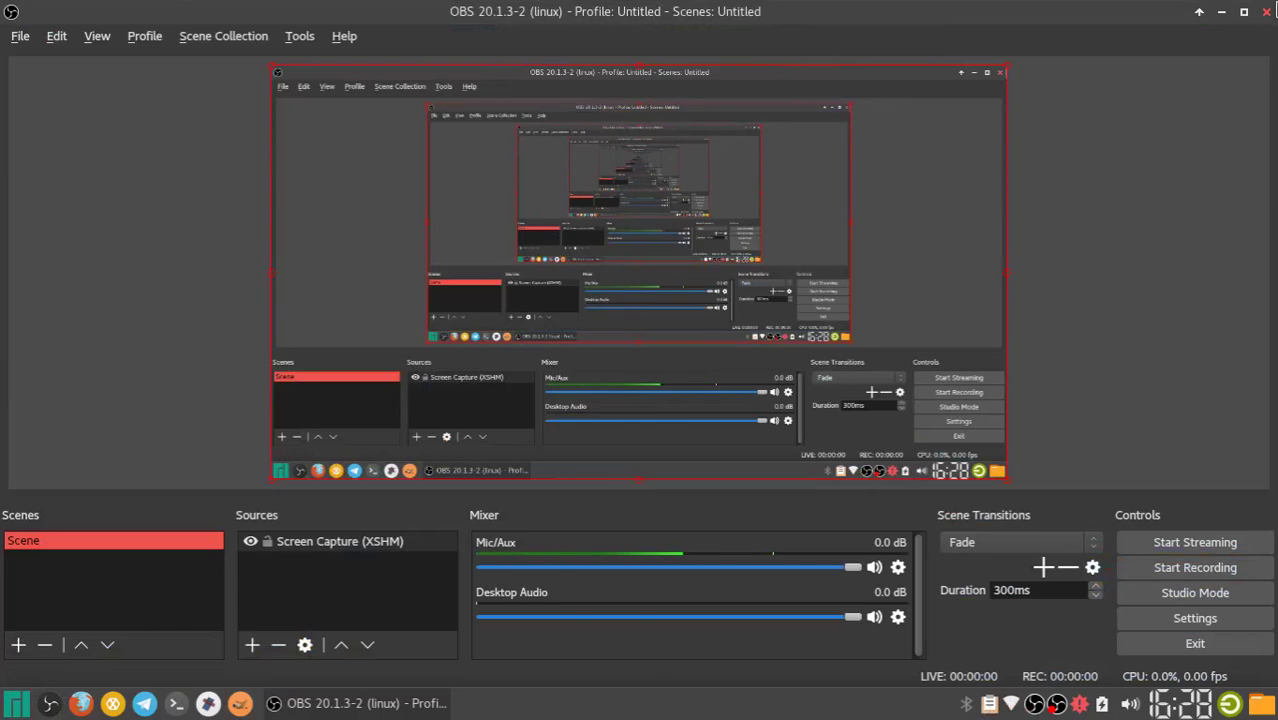
{"action": "left_click", "coordinate": [1265, 11]}
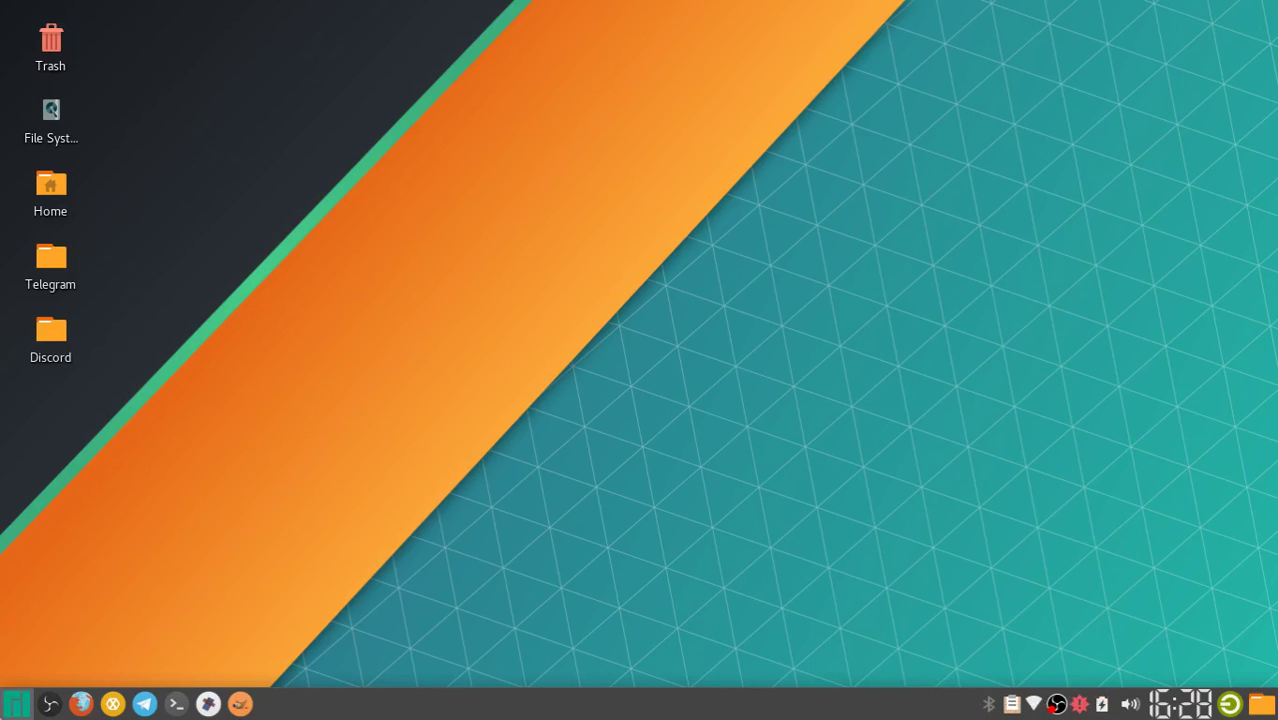
{"action": "left_click", "coordinate": [16, 704]}
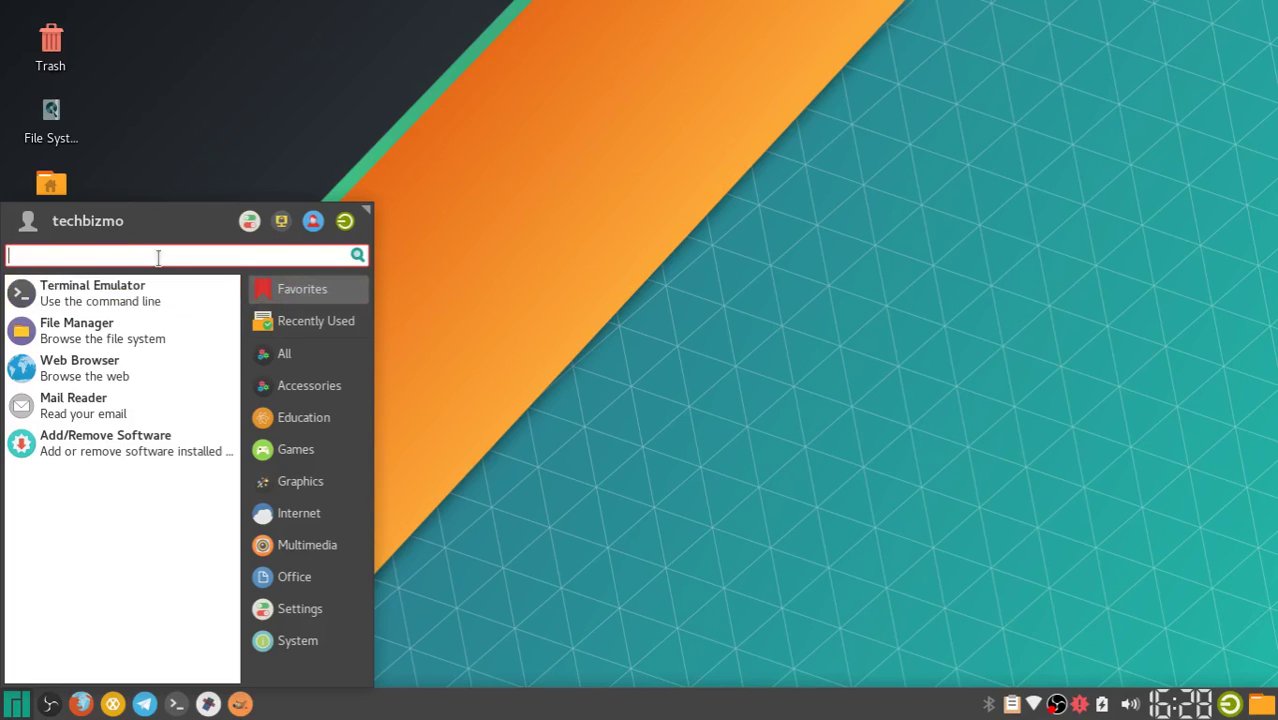
Launch GNOME Software via a 'soft' search, maximize it, show its search field, and close it.
{"action": "type", "text": "soft"}
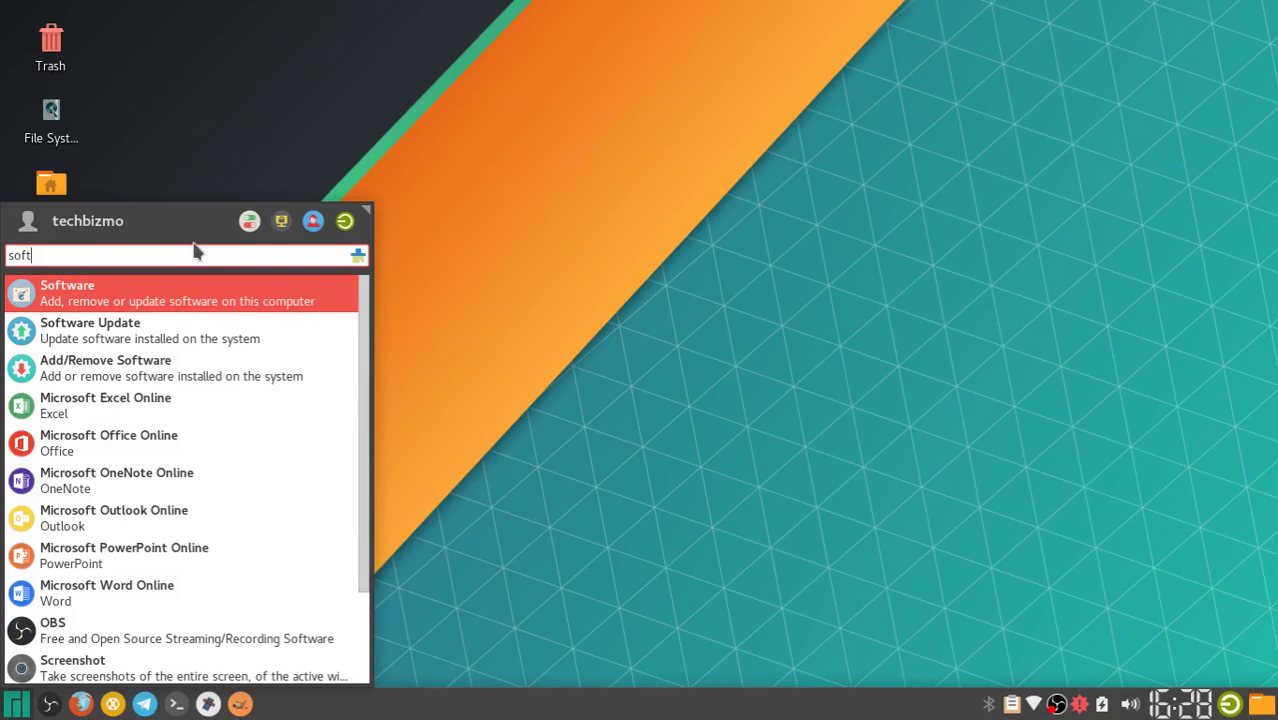
{"action": "key", "text": "Return"}
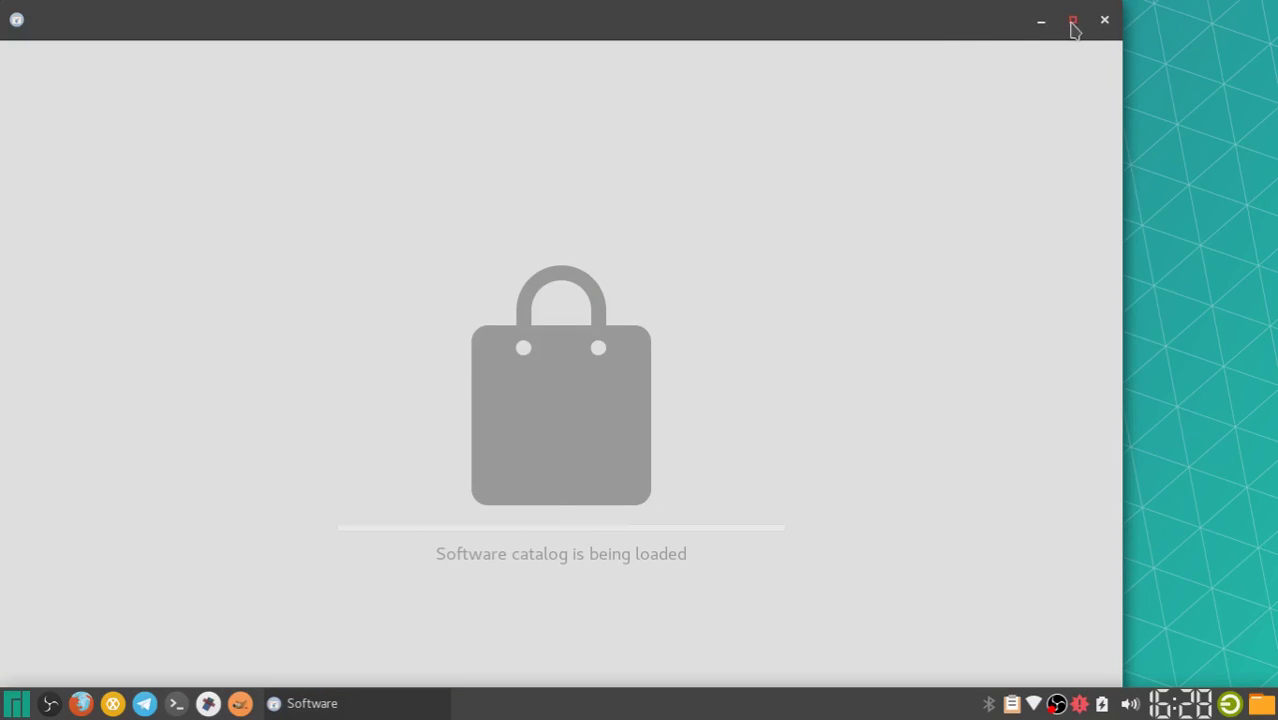
{"action": "left_click", "coordinate": [1072, 20]}
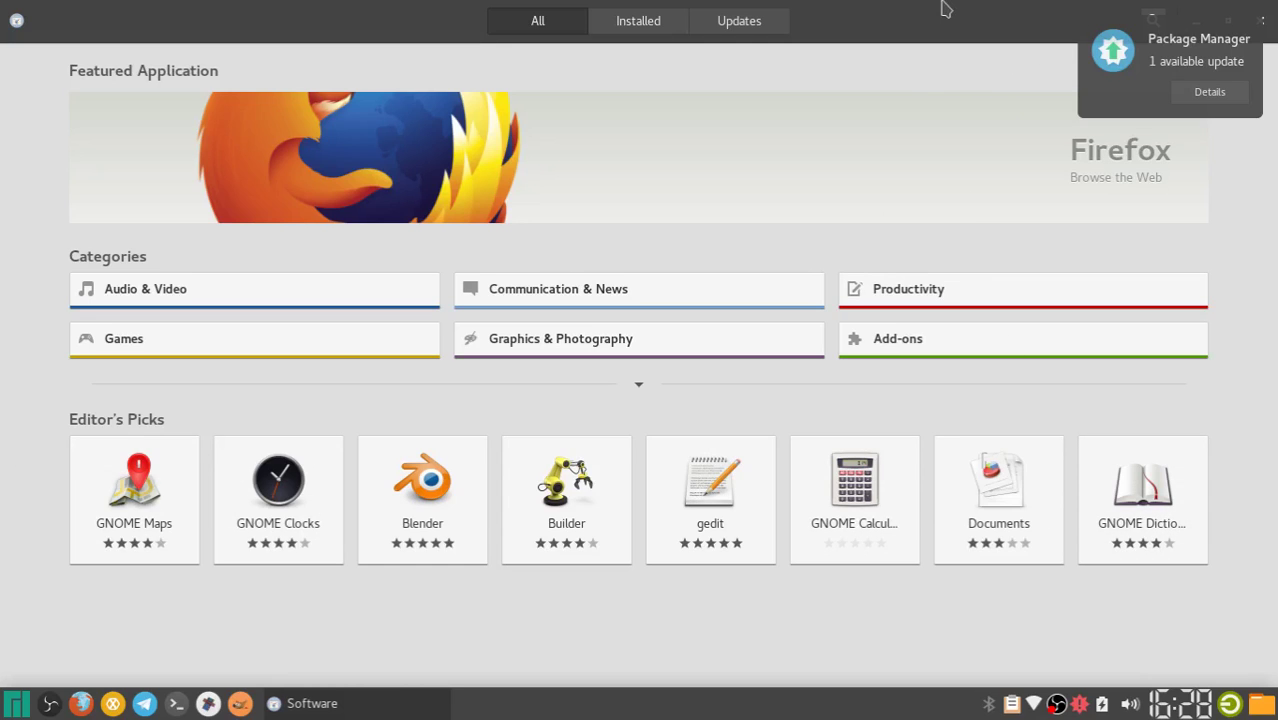
{"action": "left_click", "coordinate": [1152, 18]}
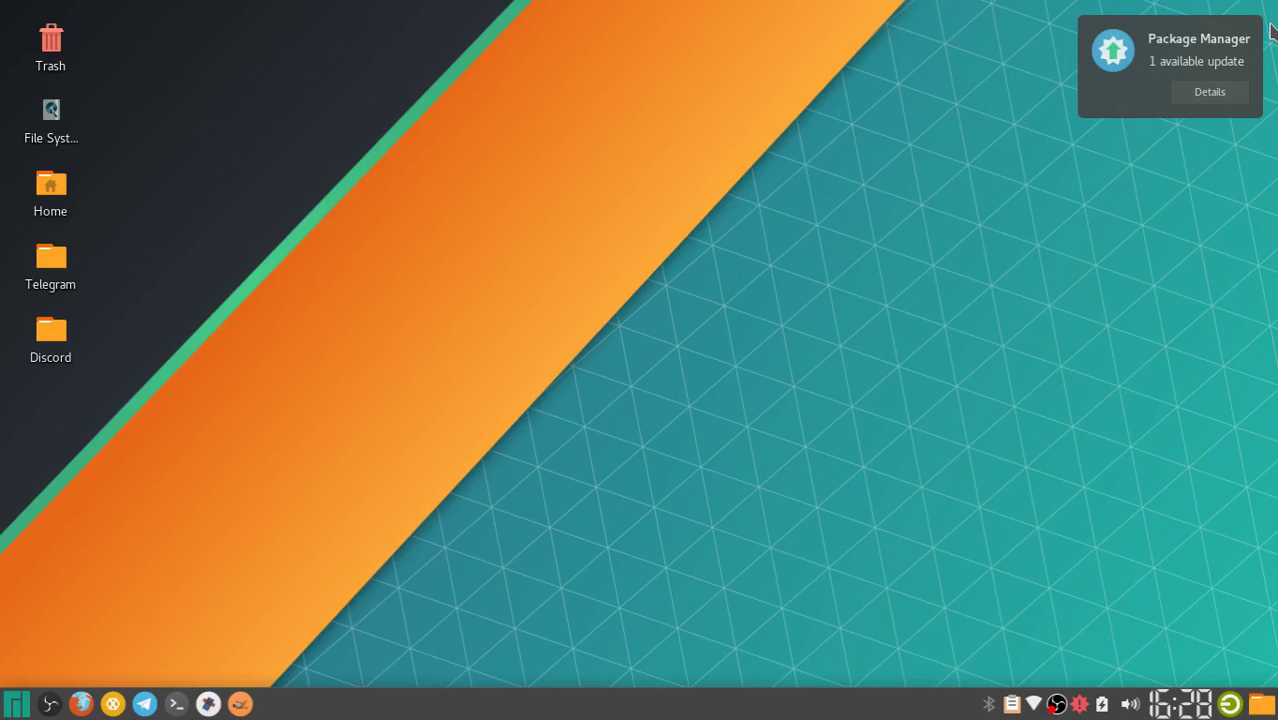
{"action": "left_click", "coordinate": [1264, 22]}
{"action": "left_click", "coordinate": [16, 704]}
Search 'gnome' in the menu and add the Software result to the panel.
{"action": "type", "text": "gno"}
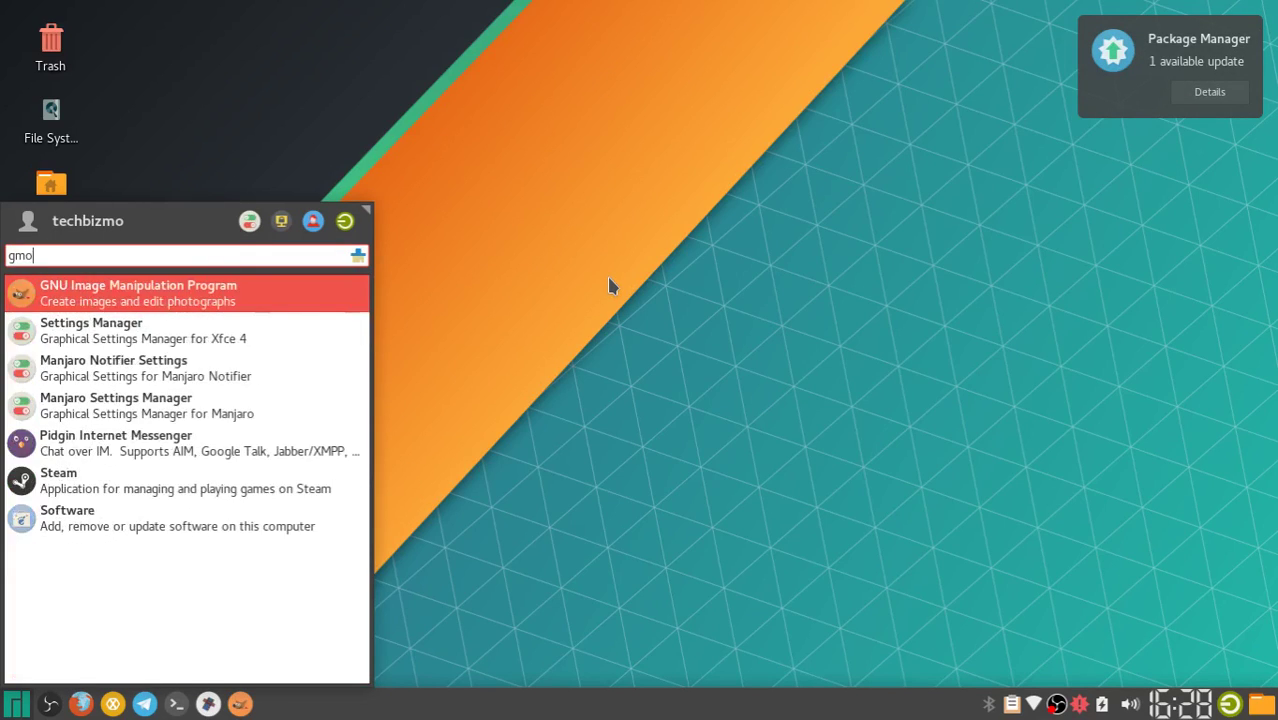
{"action": "type", "text": "me"}
{"action": "key", "text": "BackSpace"}
{"action": "key", "text": "BackSpace"}
{"action": "key", "text": "BackSpace"}
{"action": "key", "text": "BackSpace"}
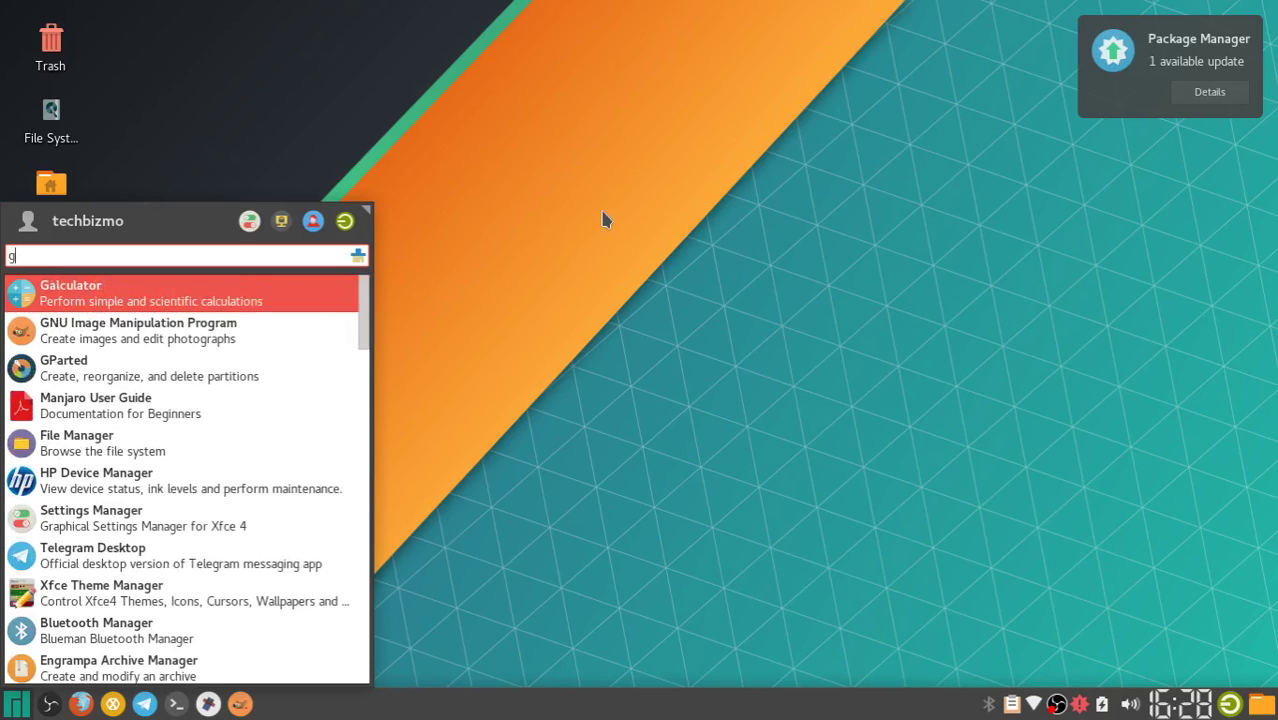
{"action": "type", "text": "nome"}
{"action": "right_click", "coordinate": [97, 333]}
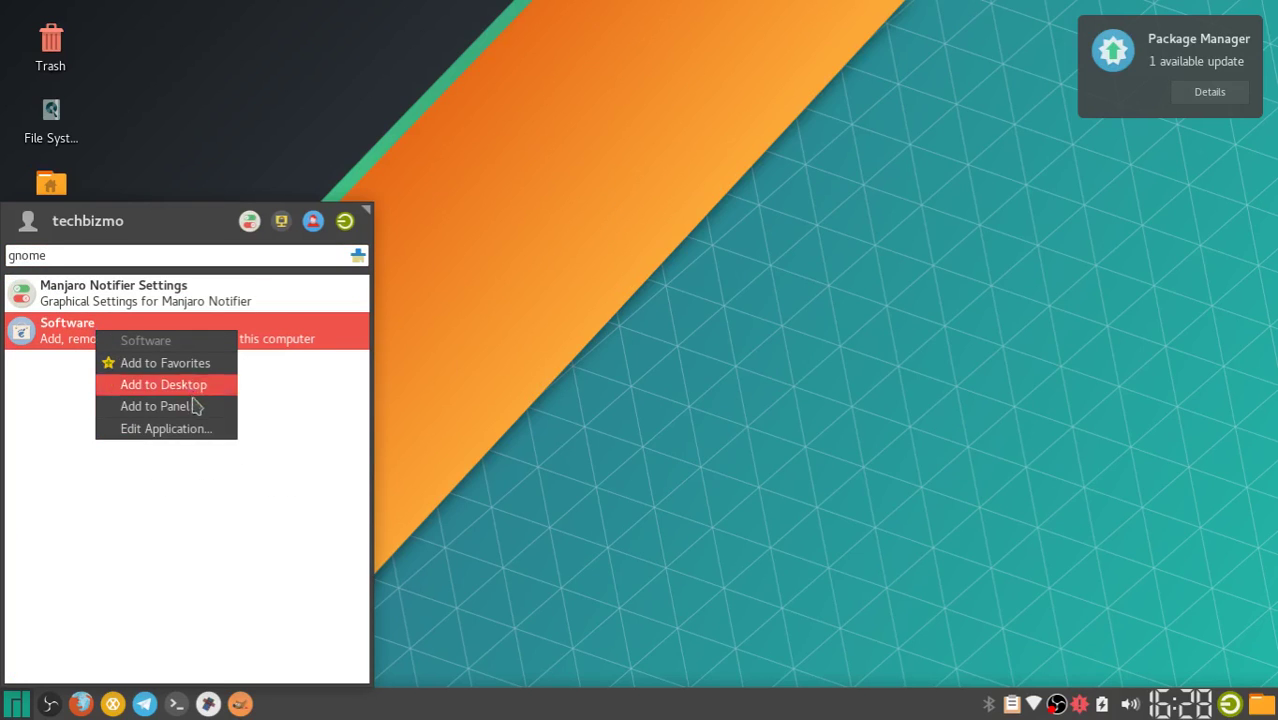
{"action": "left_click", "coordinate": [160, 406]}
Move the new Software launcher next to the Telegram launcher on the panel.
{"action": "right_click", "coordinate": [1228, 704]}
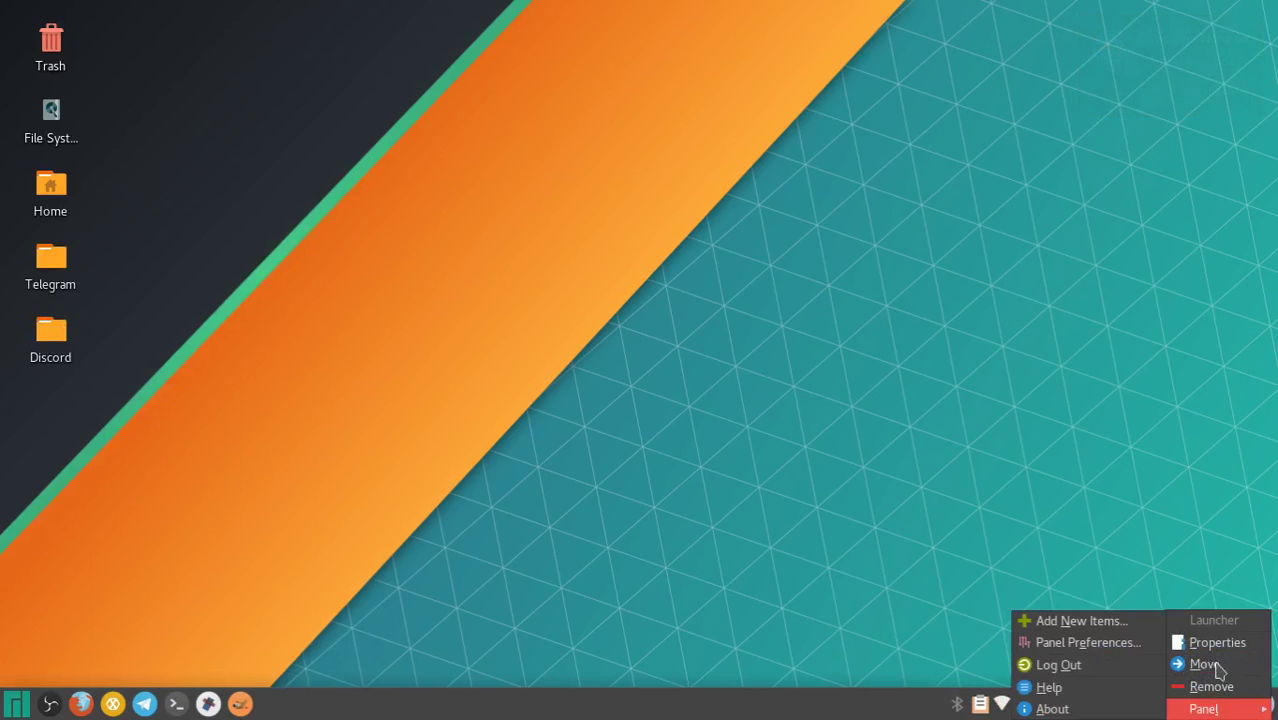
{"action": "left_click", "coordinate": [1204, 664]}
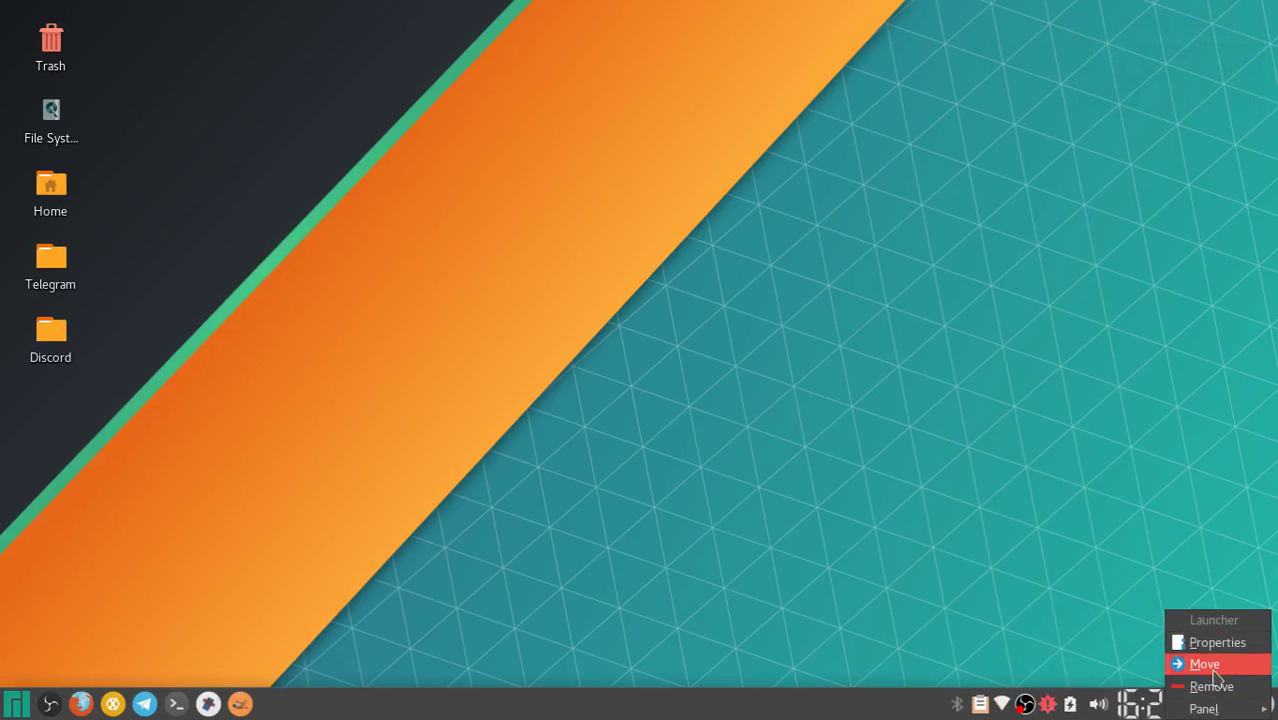
{"action": "left_click", "coordinate": [144, 704]}
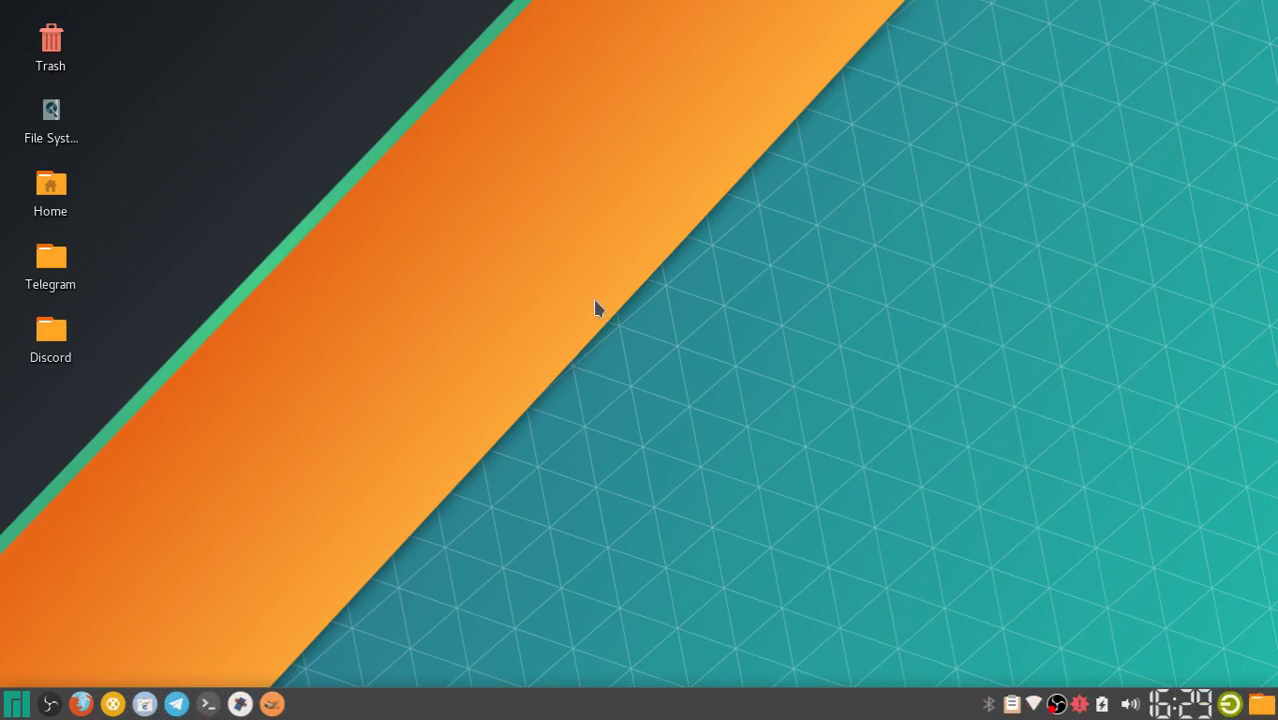